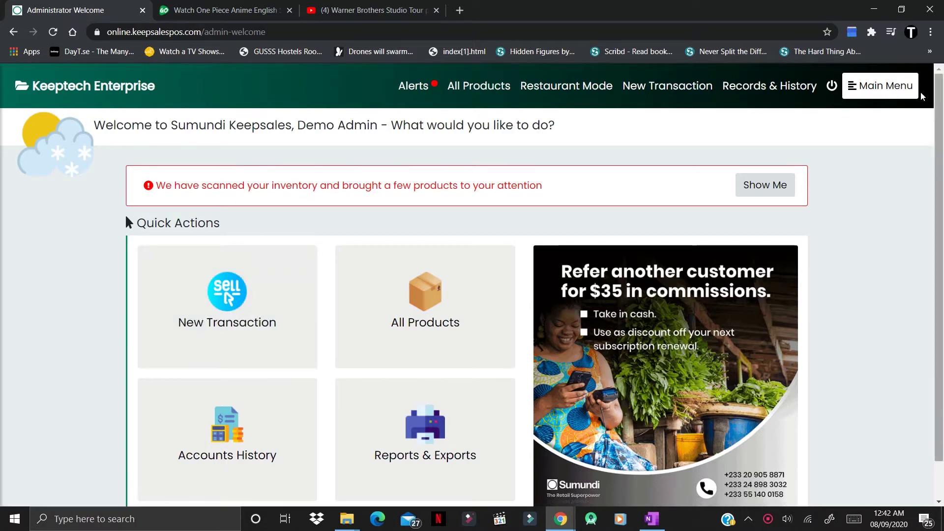
Open the Today's Sales page of the store and look over its sales totals and transaction list.
left_click(884, 98)
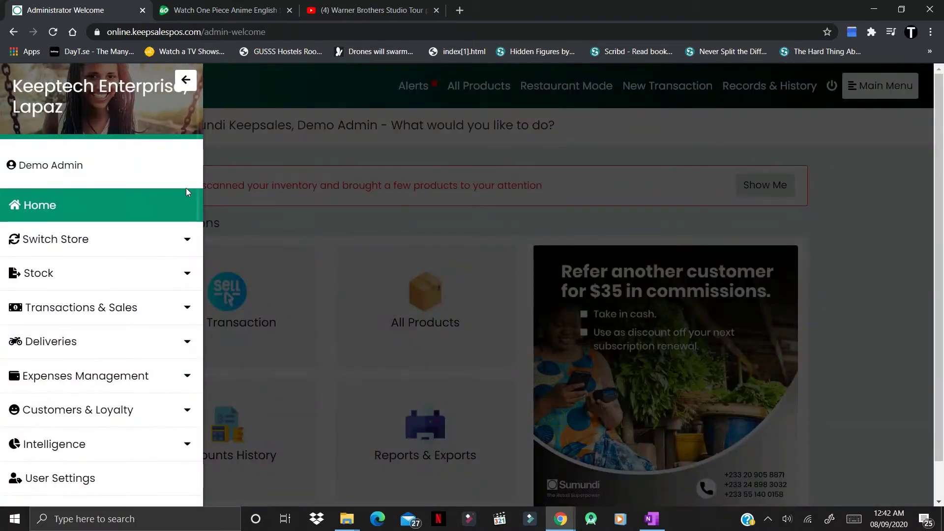
left_click(126, 313)
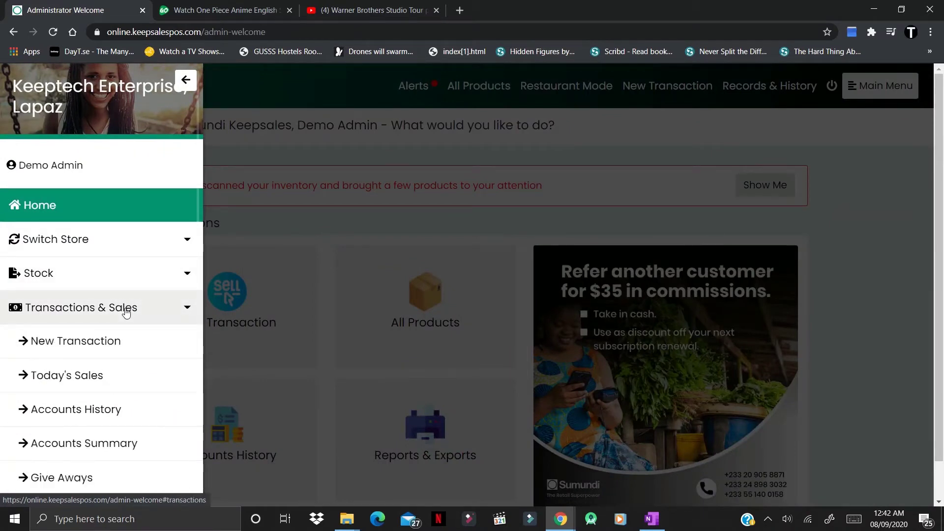
left_click(103, 381)
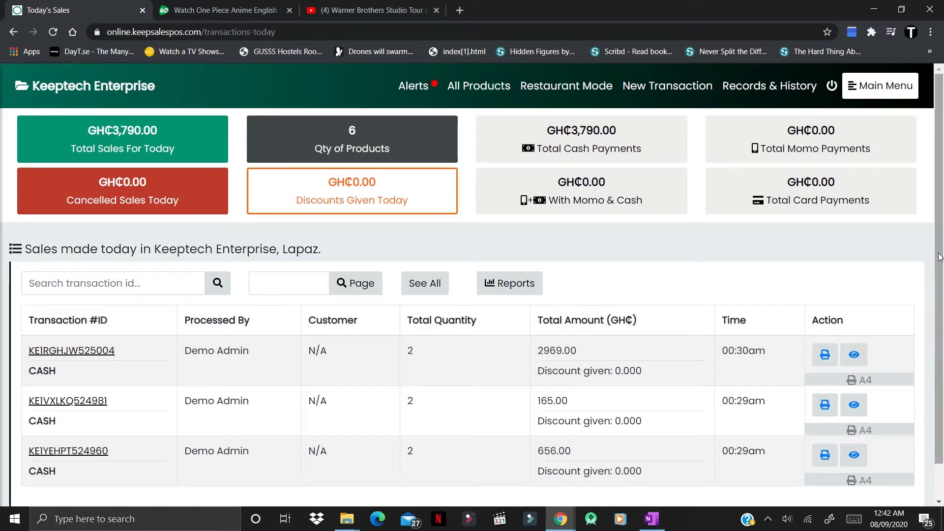
scroll(941, 242, "down", 1)
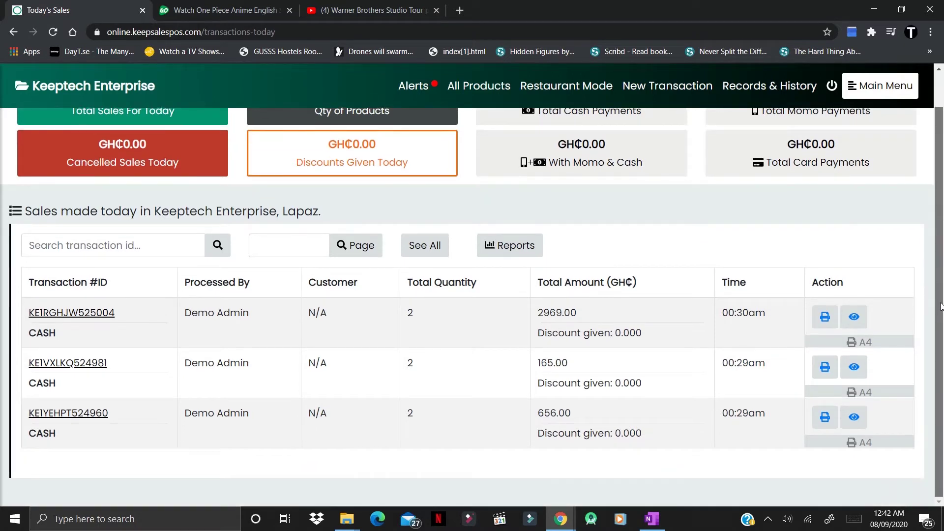
scroll(936, 256, "up", 1)
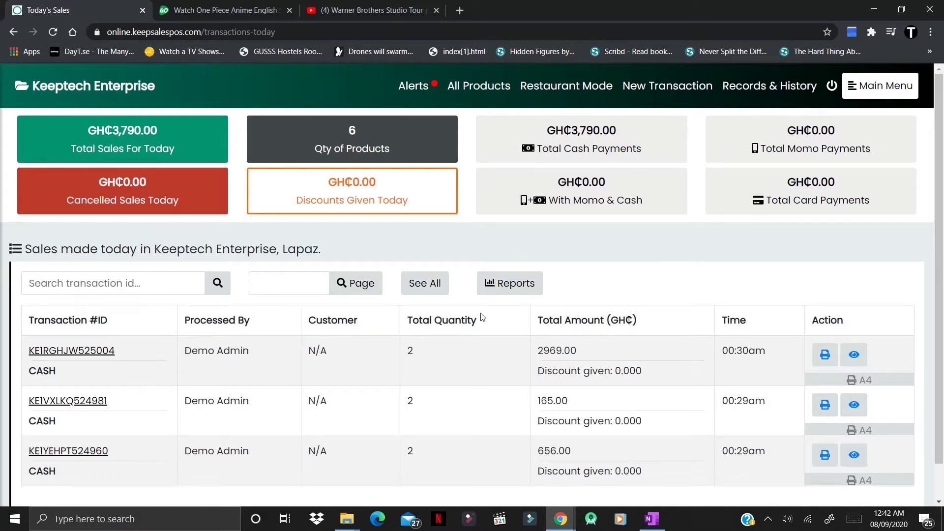
Export all of today's transactions line by line to Microsoft Excel, review the downloaded workbook and close it.
left_click(511, 288)
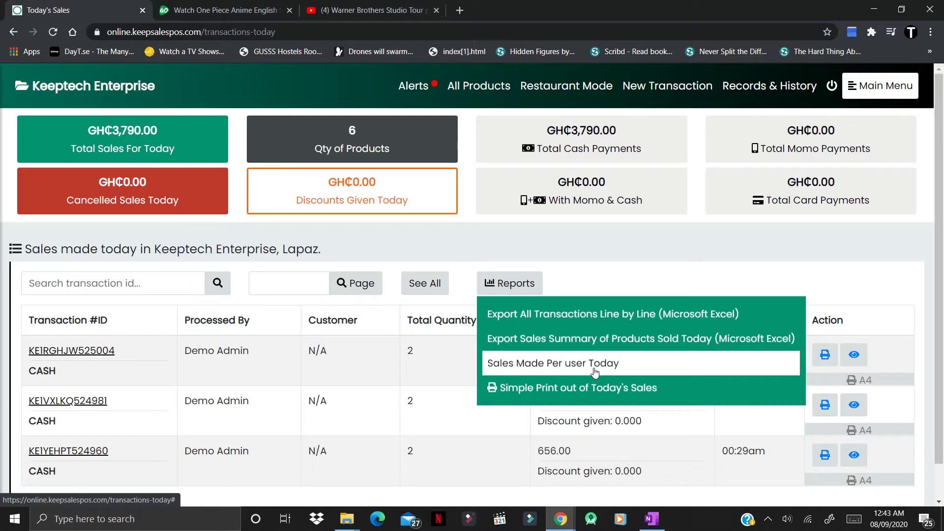
left_click(573, 321)
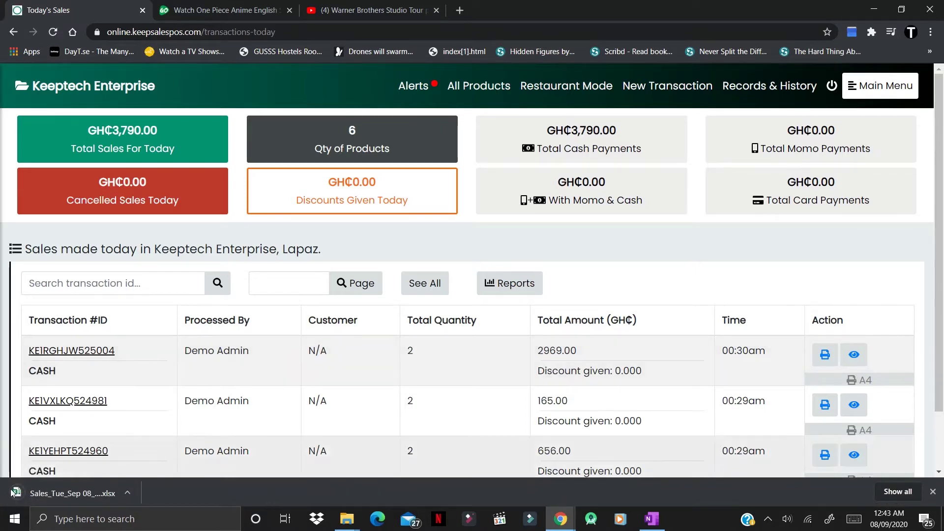
left_click(73, 491)
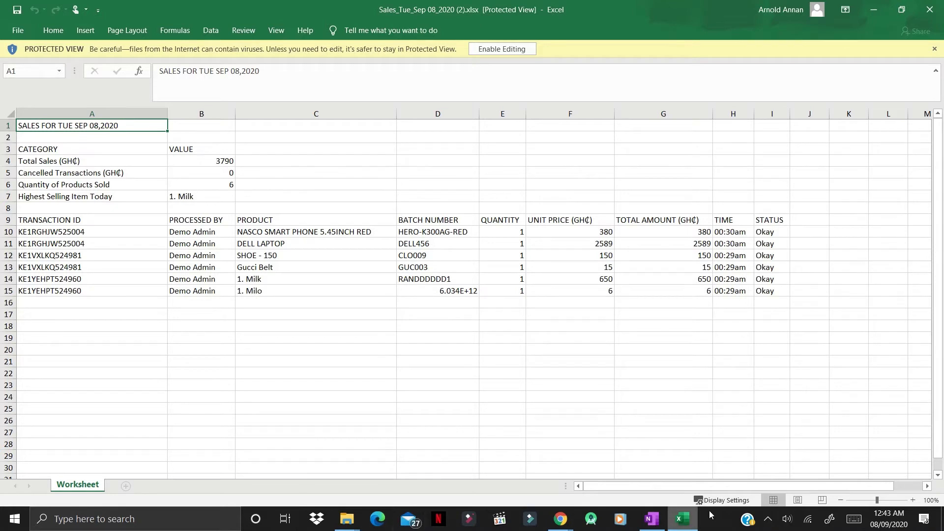
mouse_move(873, 529)
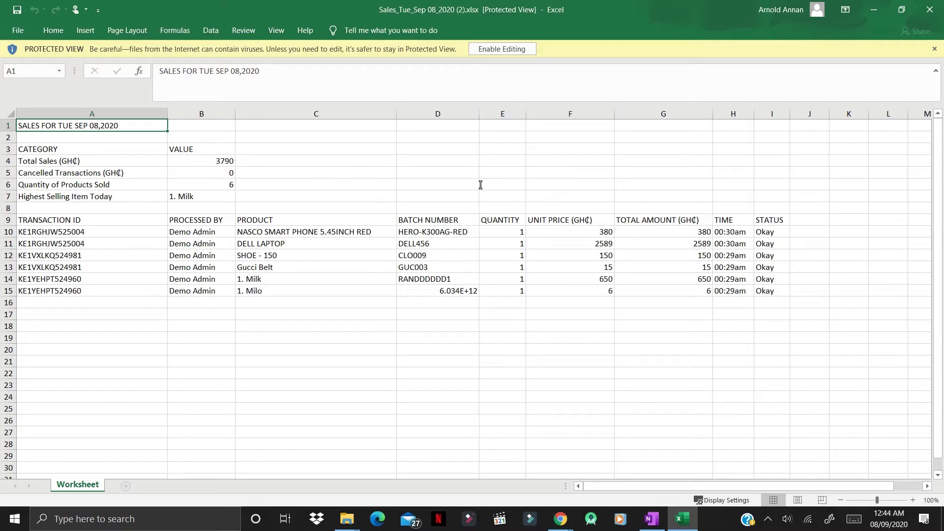
left_click(938, 11)
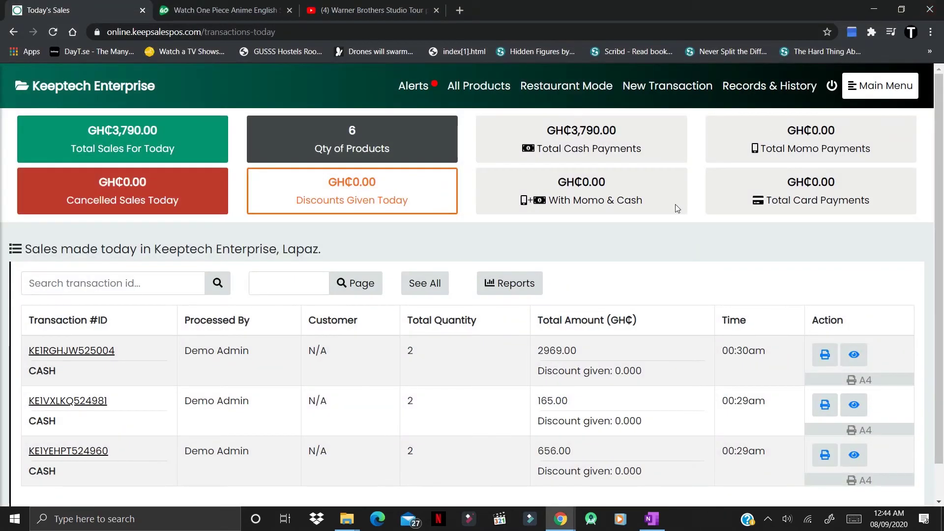
Export the sales summary of products sold today to Microsoft Excel, review its actual and cancelled sales, and close the workbook.
left_click(510, 287)
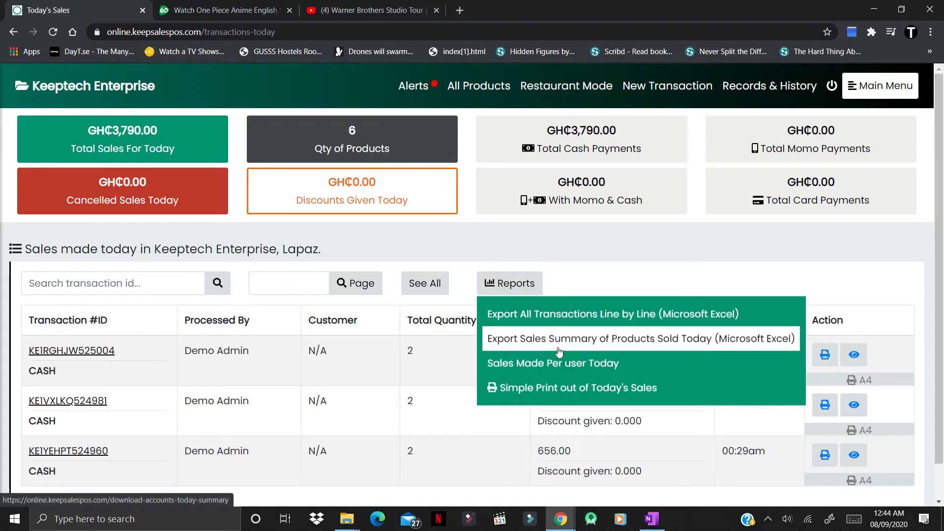
left_click(603, 347)
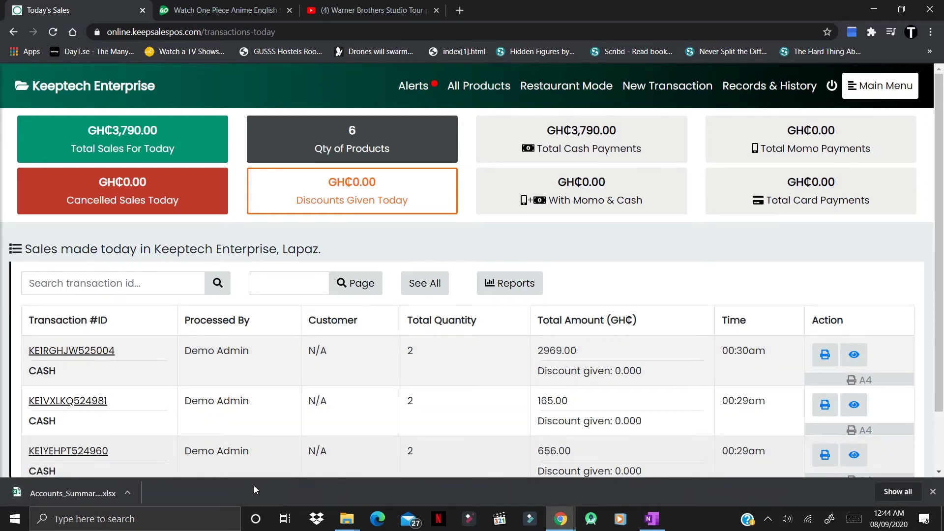
left_click(55, 491)
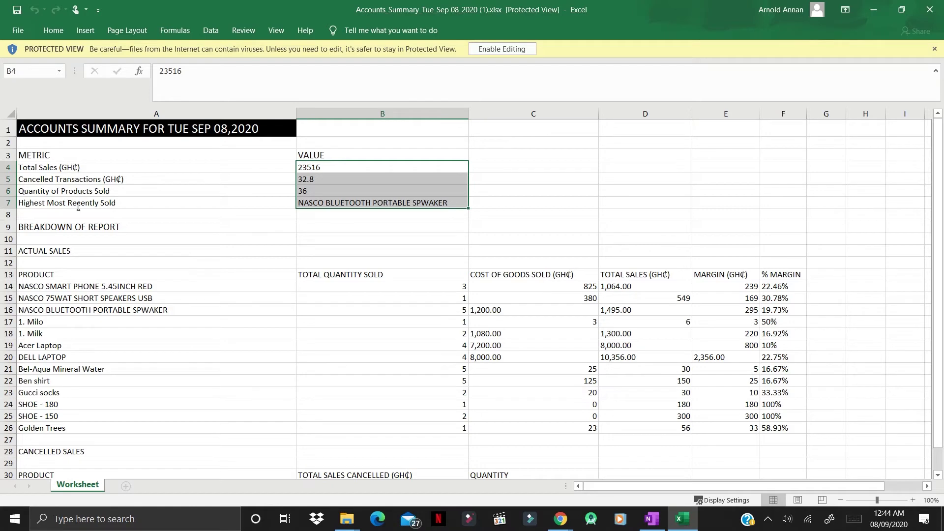
scroll(78, 207, "down", 1)
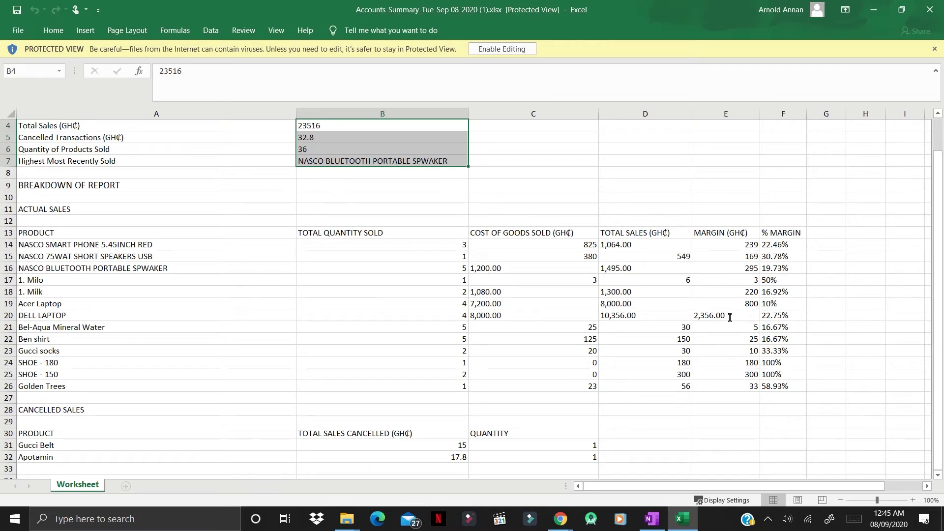
scroll(730, 318, "down", 4)
scroll(729, 318, "up", 5)
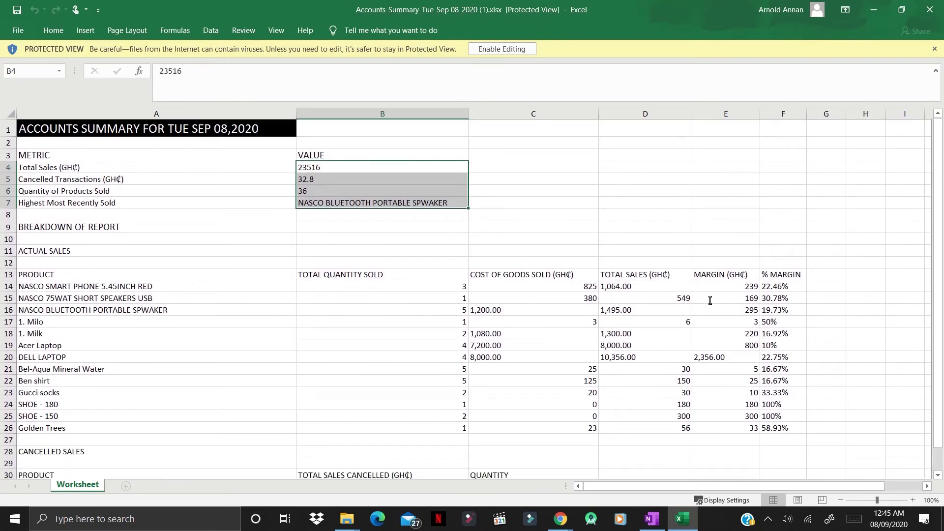
left_click(930, 11)
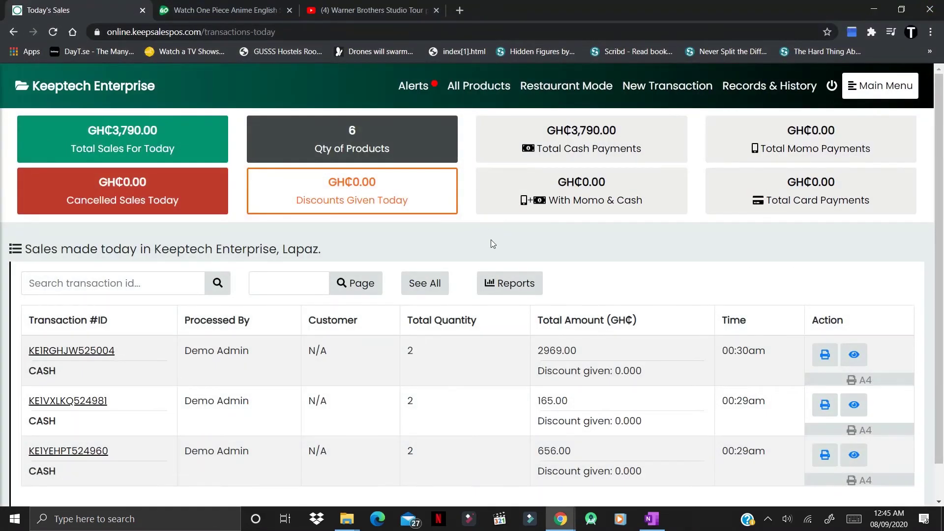
View the report of sales made per user today and dismiss it.
left_click(509, 284)
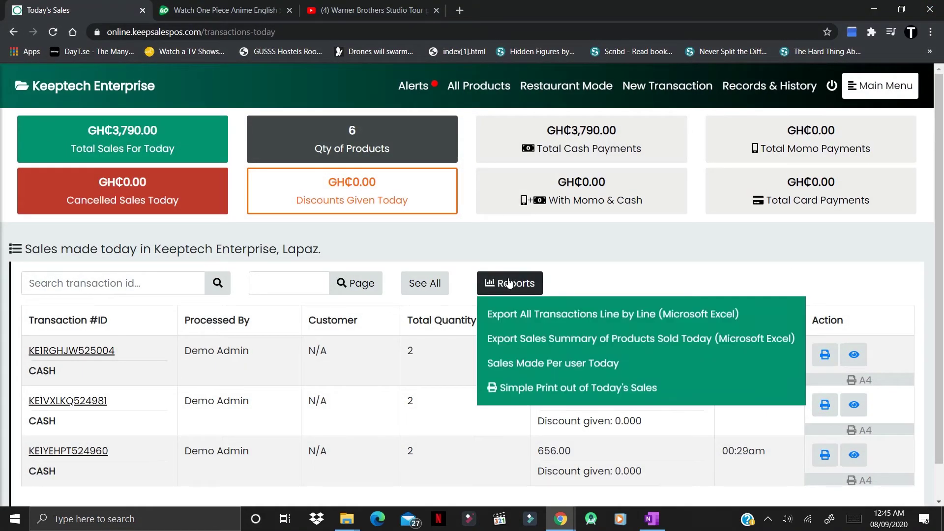
left_click(564, 364)
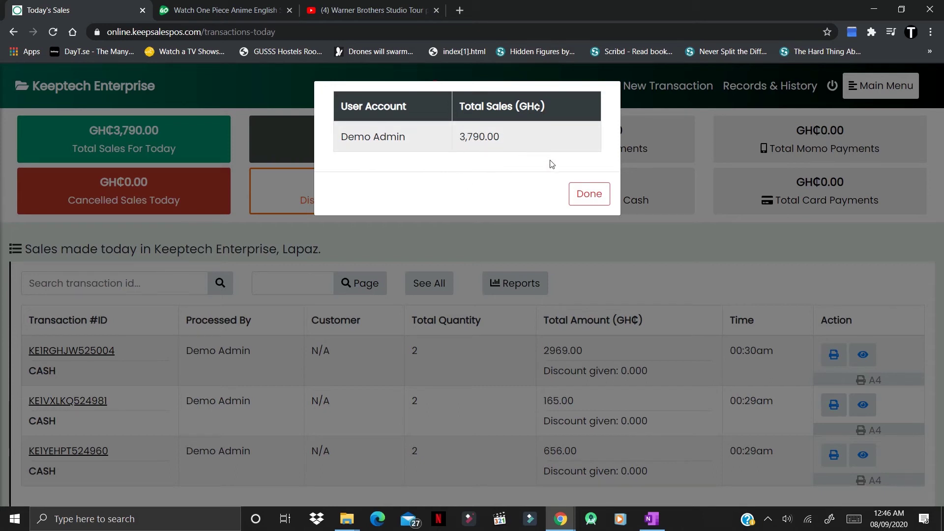
left_click(589, 195)
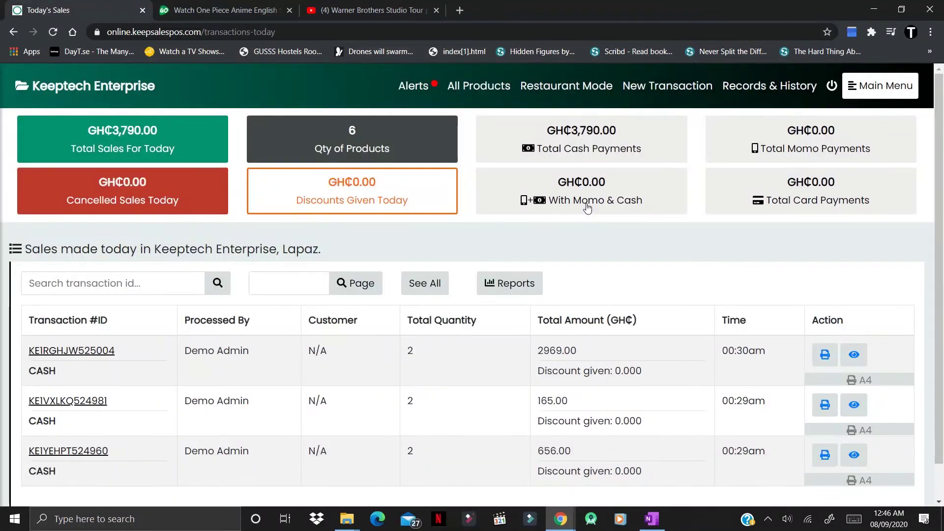
Generate the simple printout of today's sales and view the metrics on its second page.
left_click(529, 283)
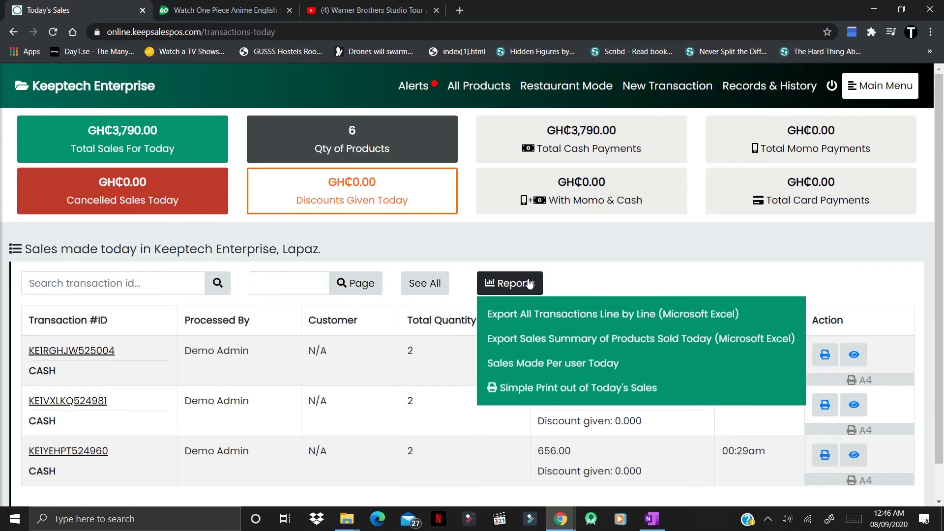
left_click(565, 388)
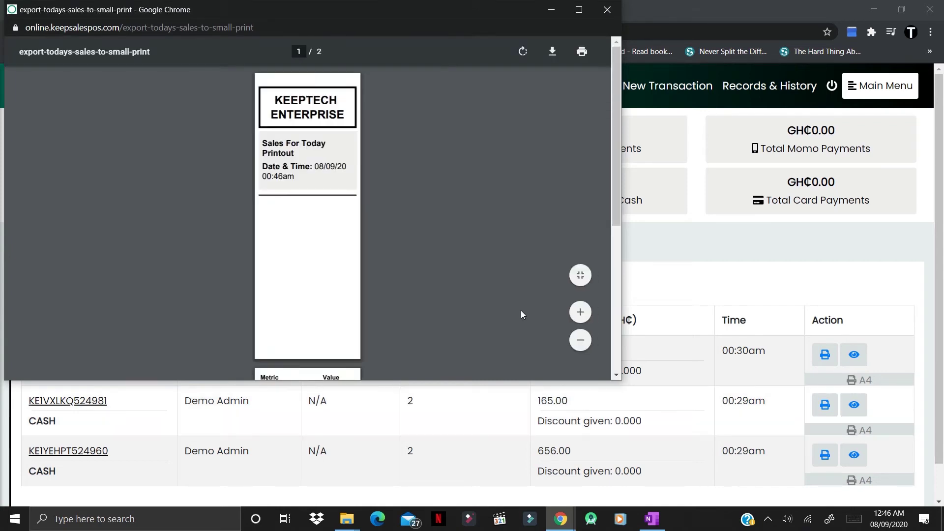
left_click_drag(618, 375, 619, 374)
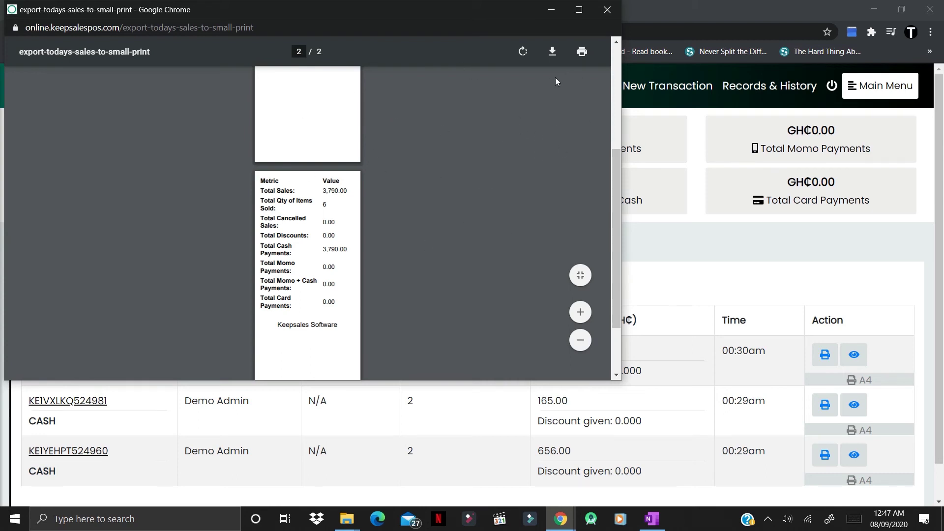
Preview both pages of the sales printout for printing, cancel the print, and close the printout window.
left_click(583, 52)
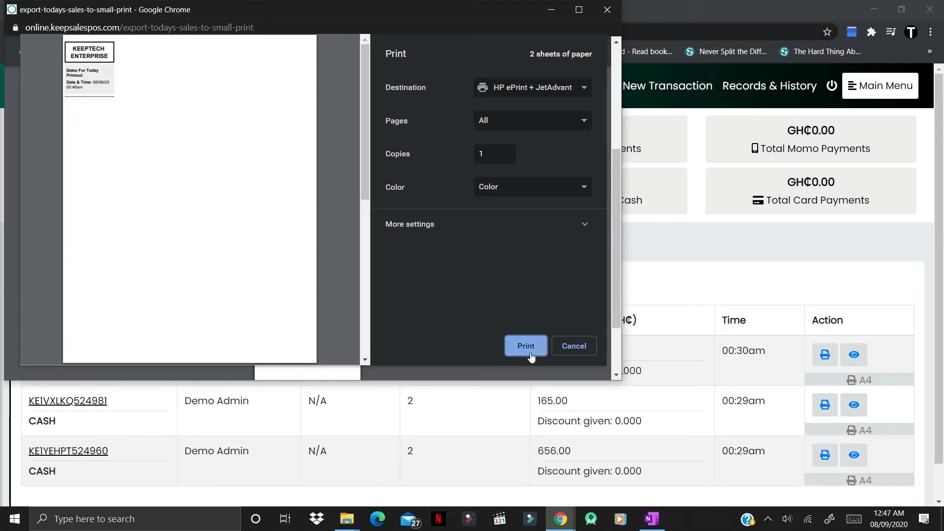
left_click(364, 359)
left_click(364, 361)
left_click(364, 361)
left_click(364, 360)
left_click(365, 361)
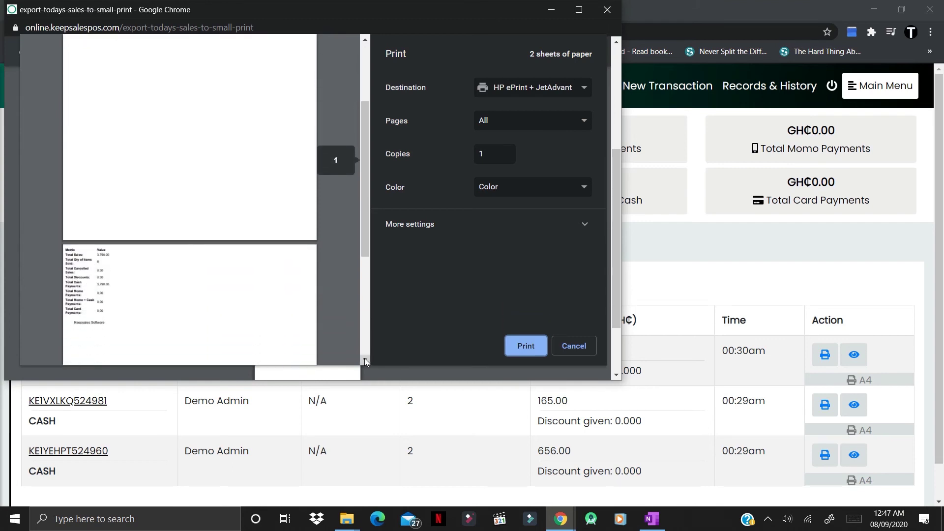
left_click(364, 360)
left_click(364, 360)
left_click(364, 360)
left_click(364, 361)
left_click(365, 360)
left_click(364, 360)
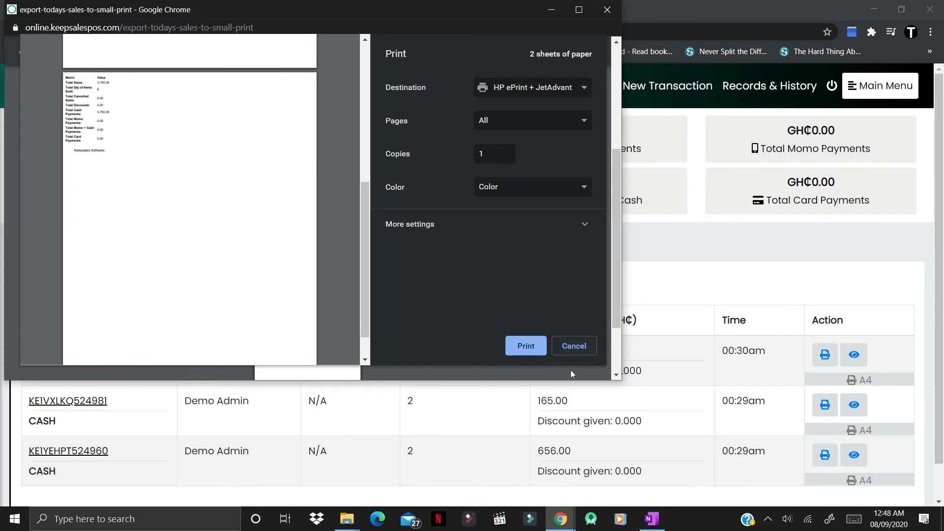
left_click(574, 347)
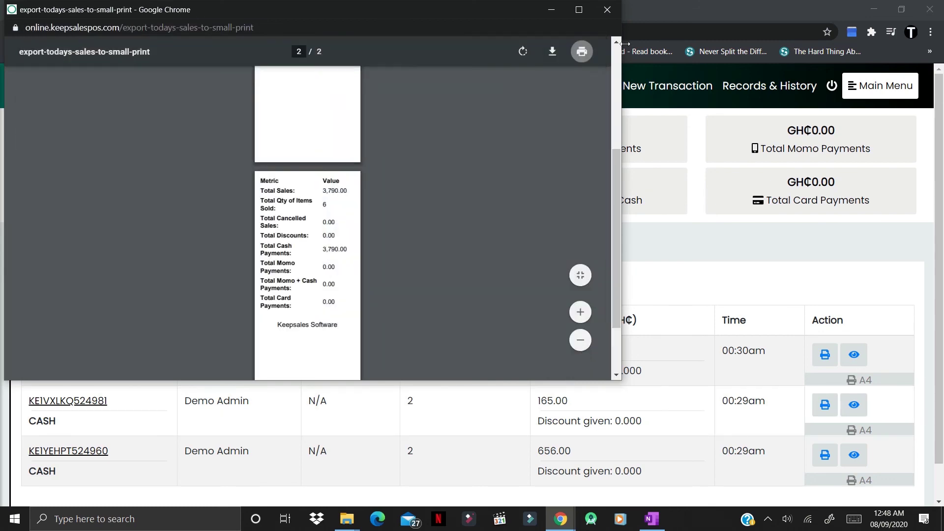
left_click(604, 13)
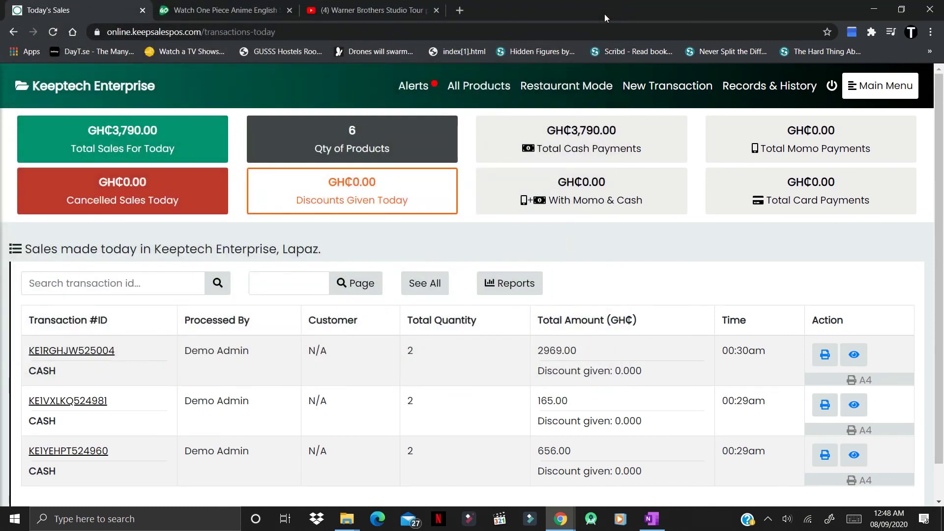
left_click(939, 503)
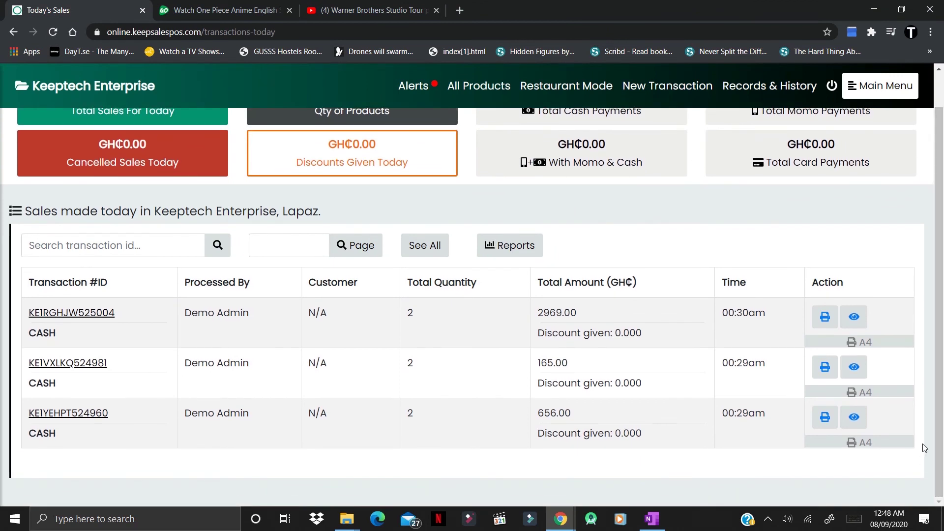